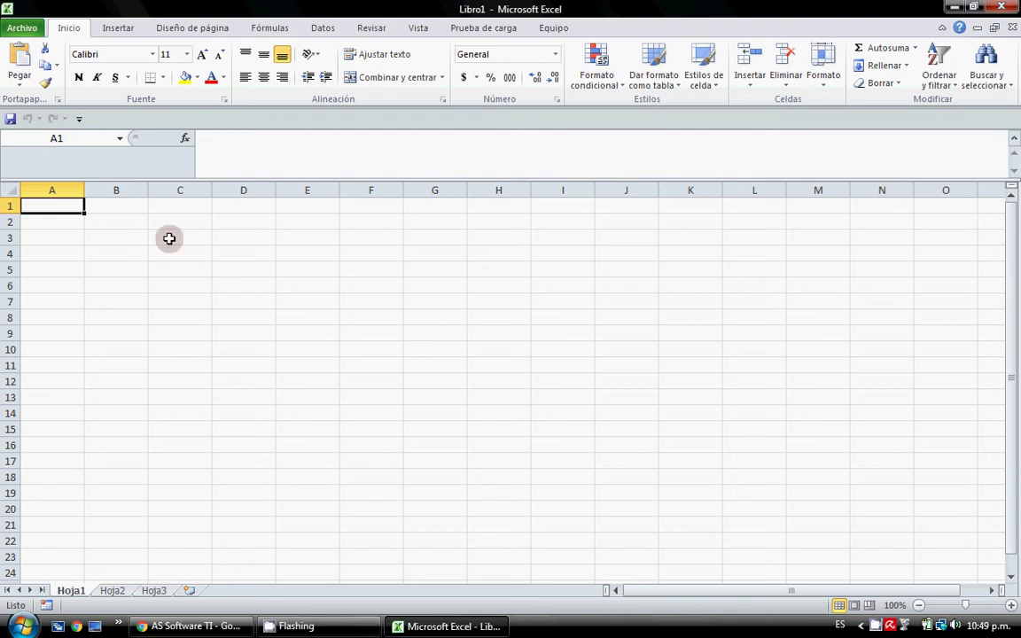
Check Programador in Excel Options' ribbon customization and apply it
click(24, 31)
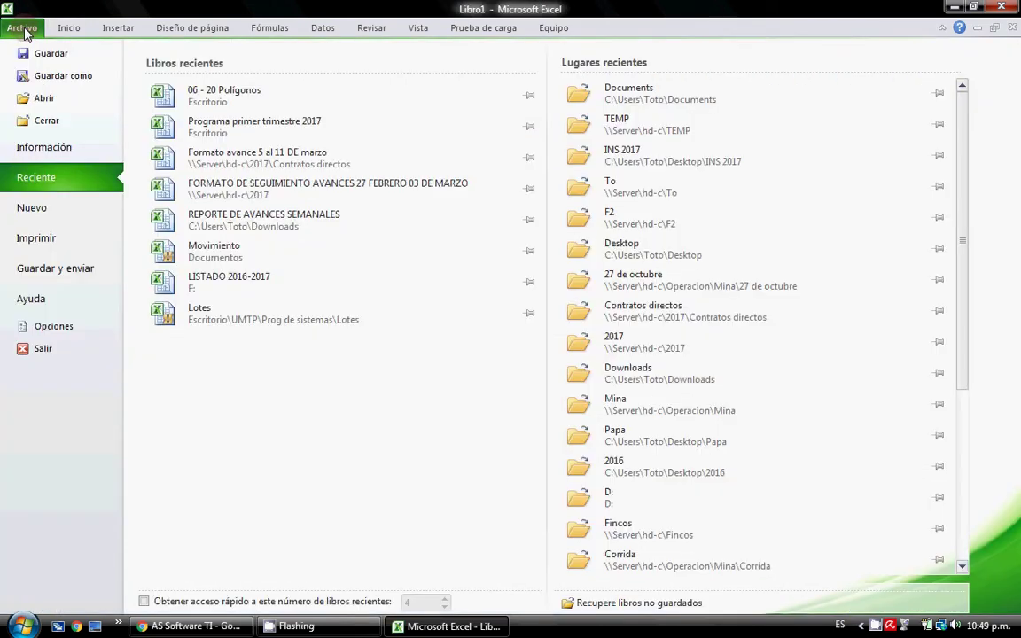
click(55, 327)
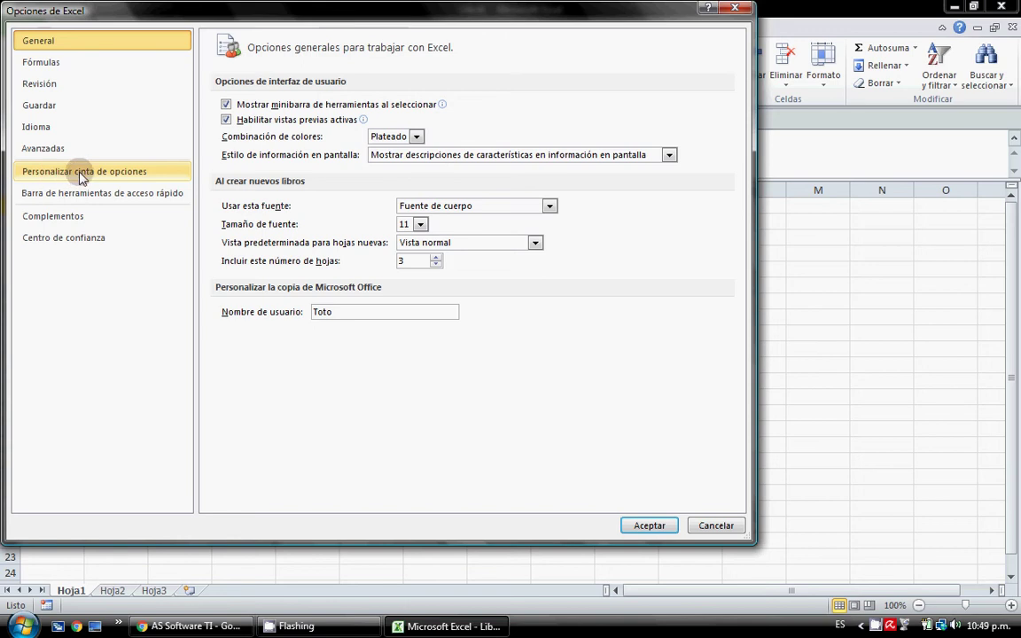
click(110, 177)
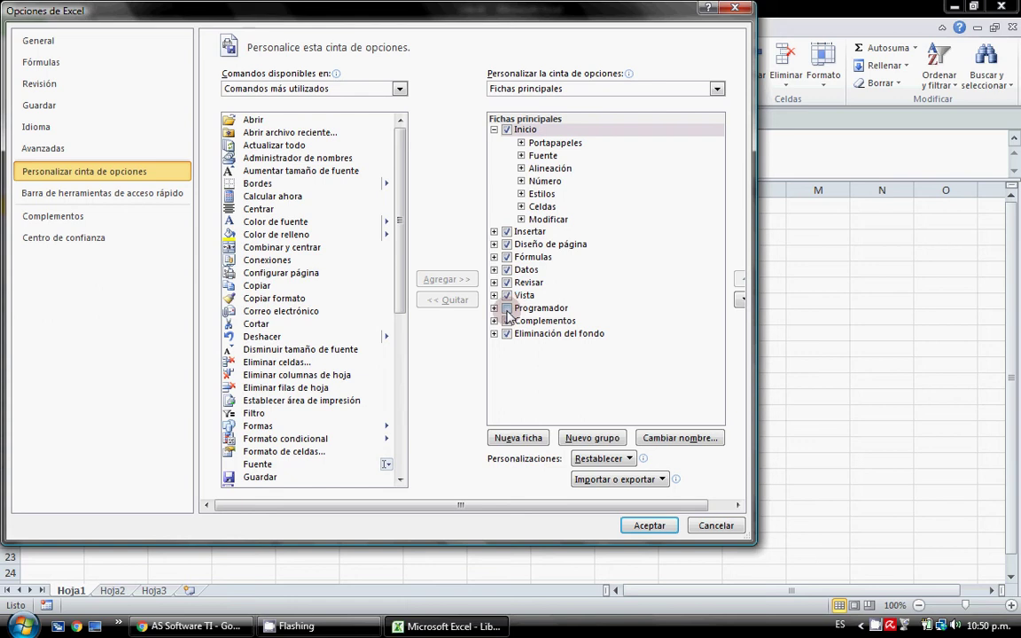
click(507, 308)
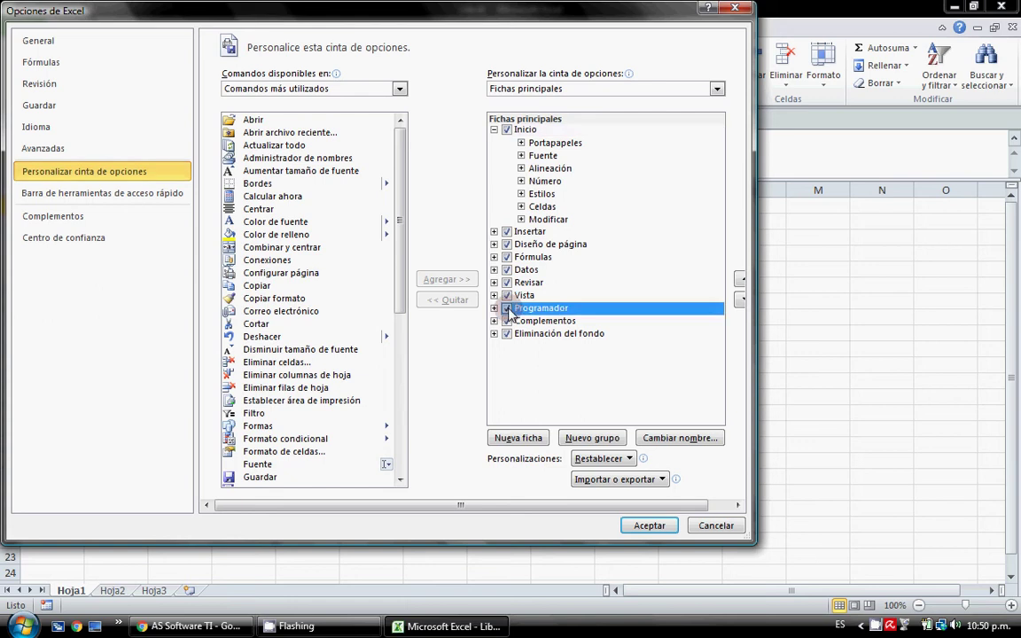
click(650, 525)
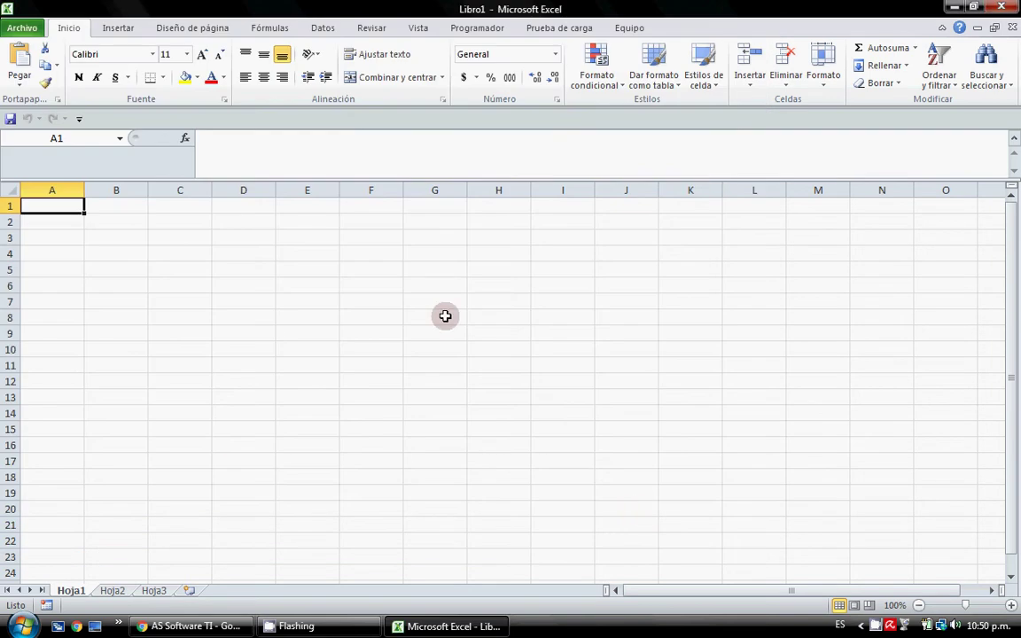
Launch the Visual Basic editor for Libro1 from the Programador tab
click(479, 32)
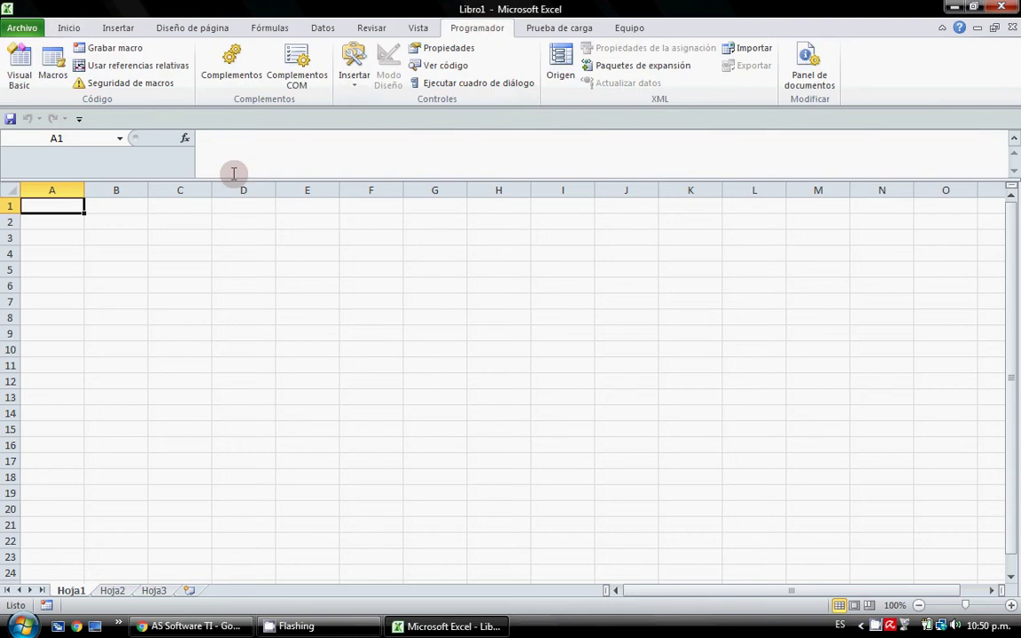
click(20, 62)
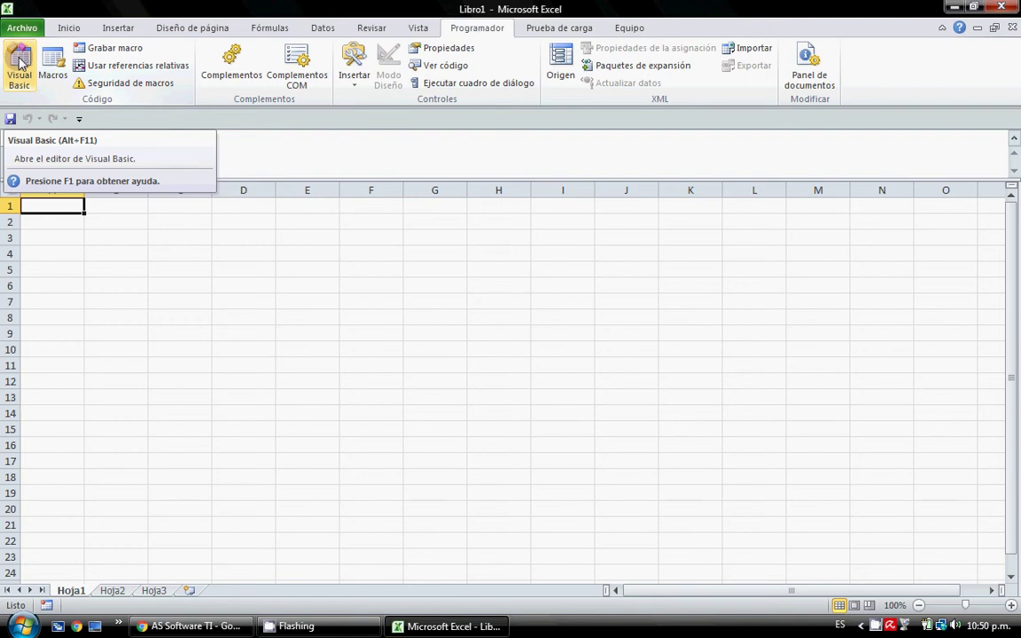
click(20, 60)
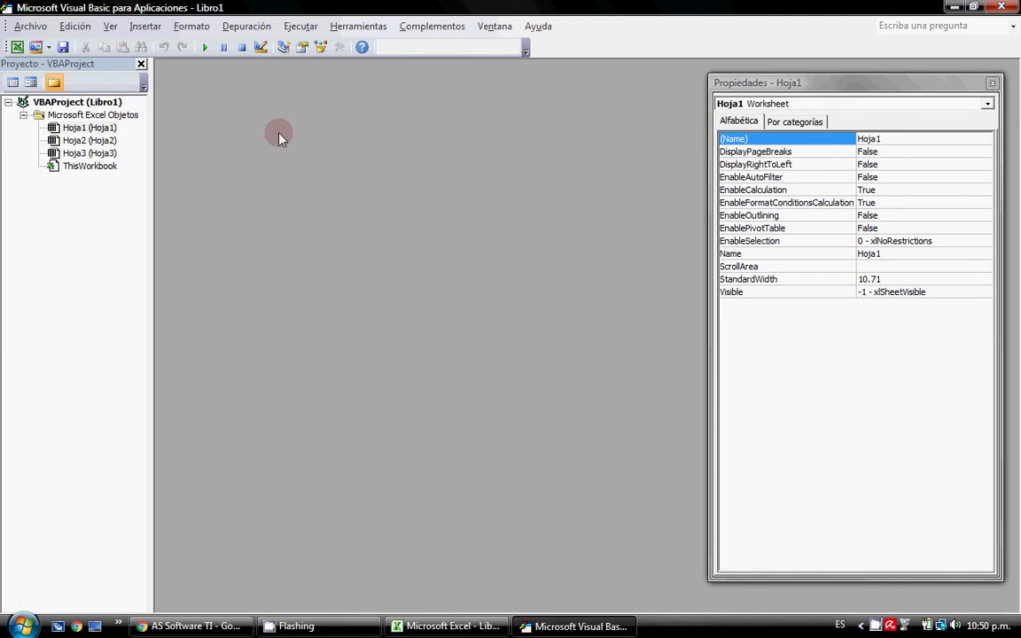
click(17, 47)
click(29, 67)
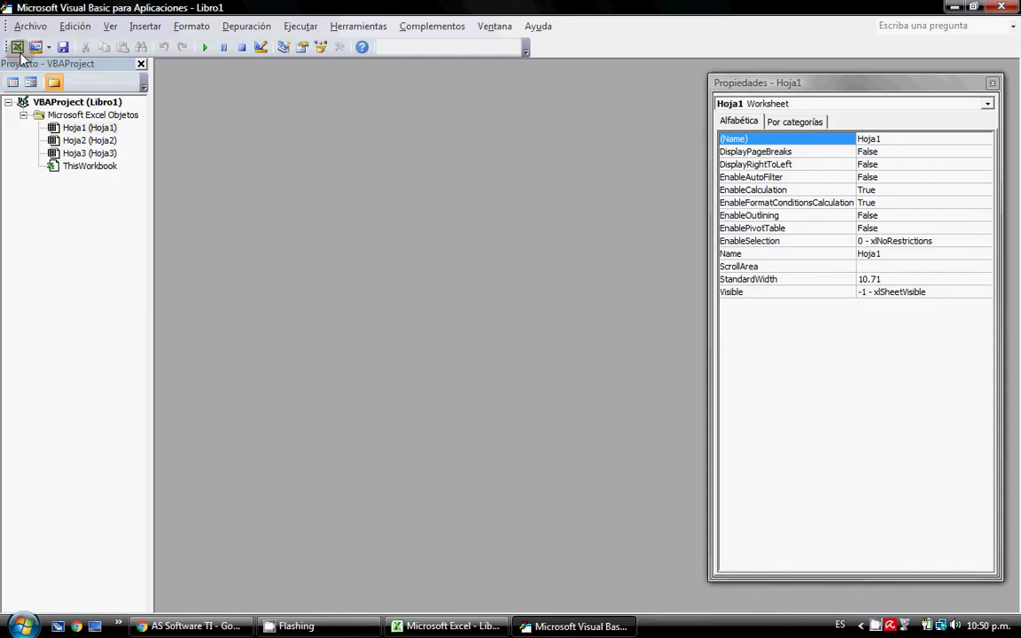
click(17, 47)
click(25, 89)
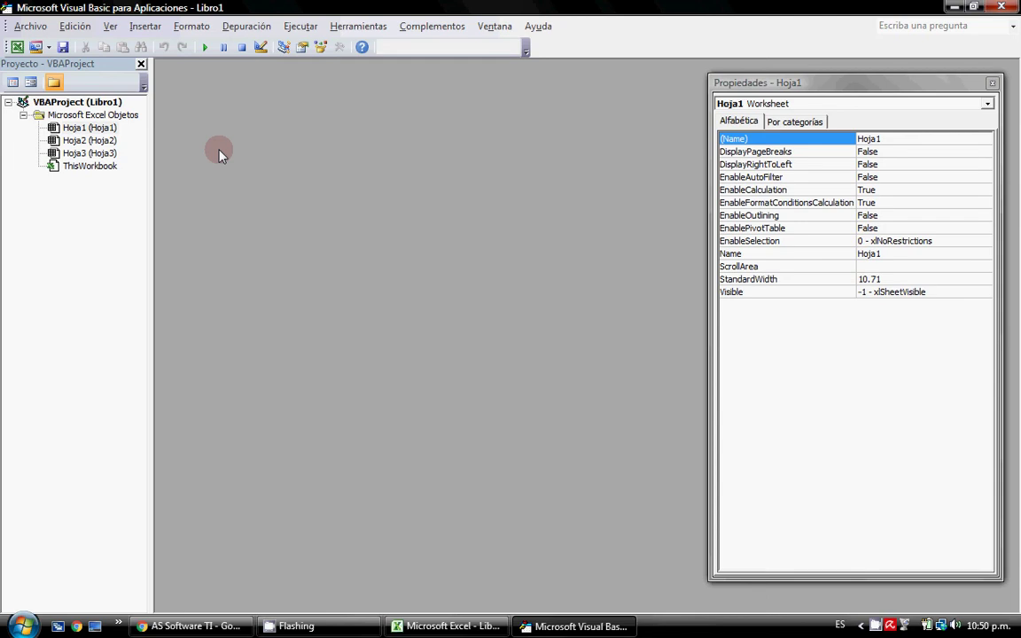
Insert a new UserForm and resize it narrower and taller
click(49, 47)
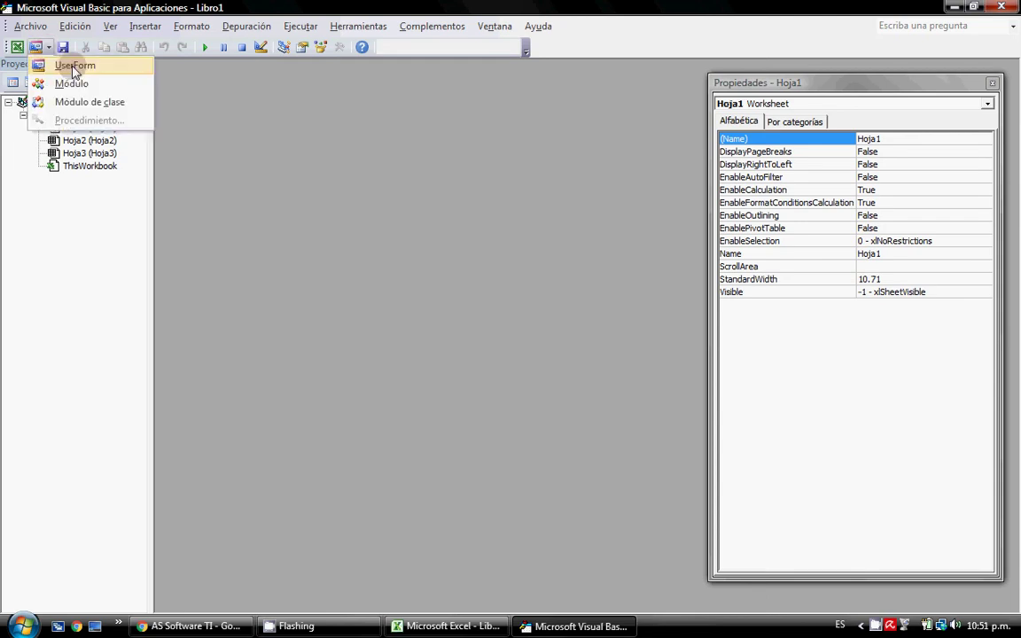
click(75, 65)
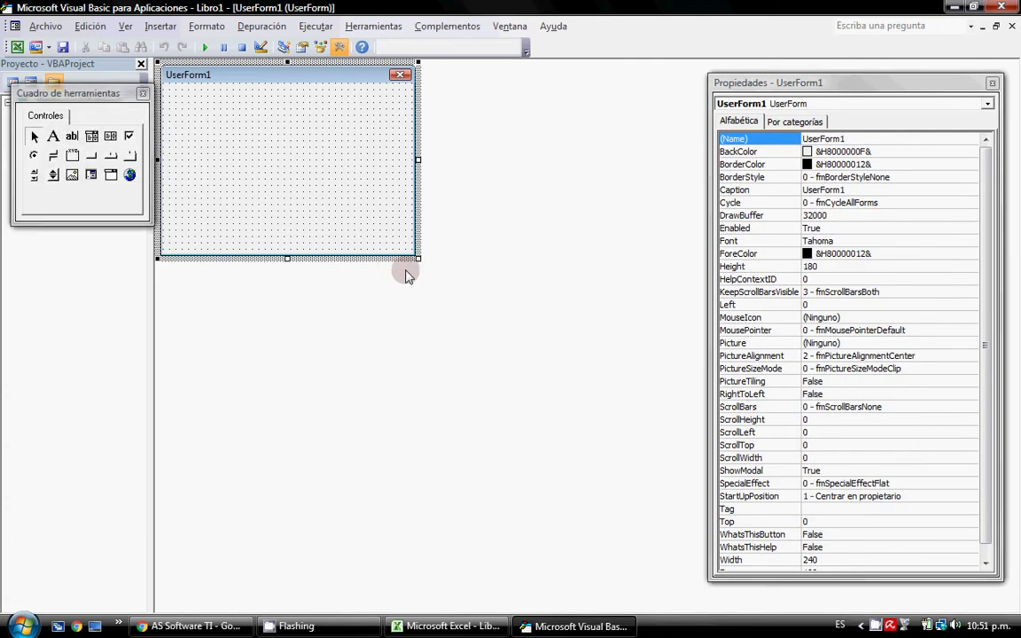
drag(416, 259, 359, 288)
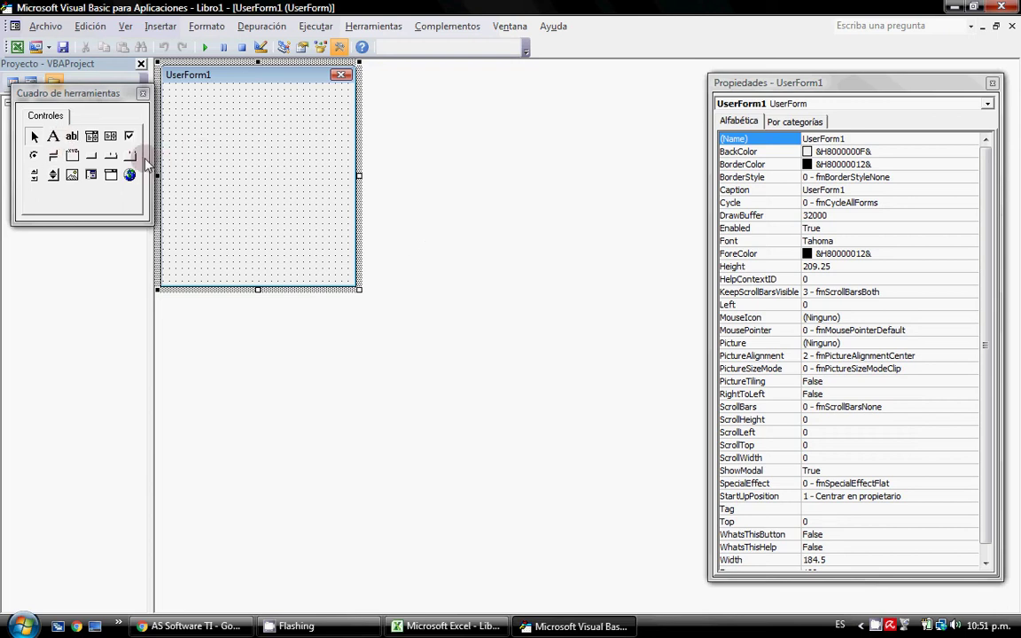
Place a Label near the top of UserForm1 and a CommandButton below it
click(71, 135)
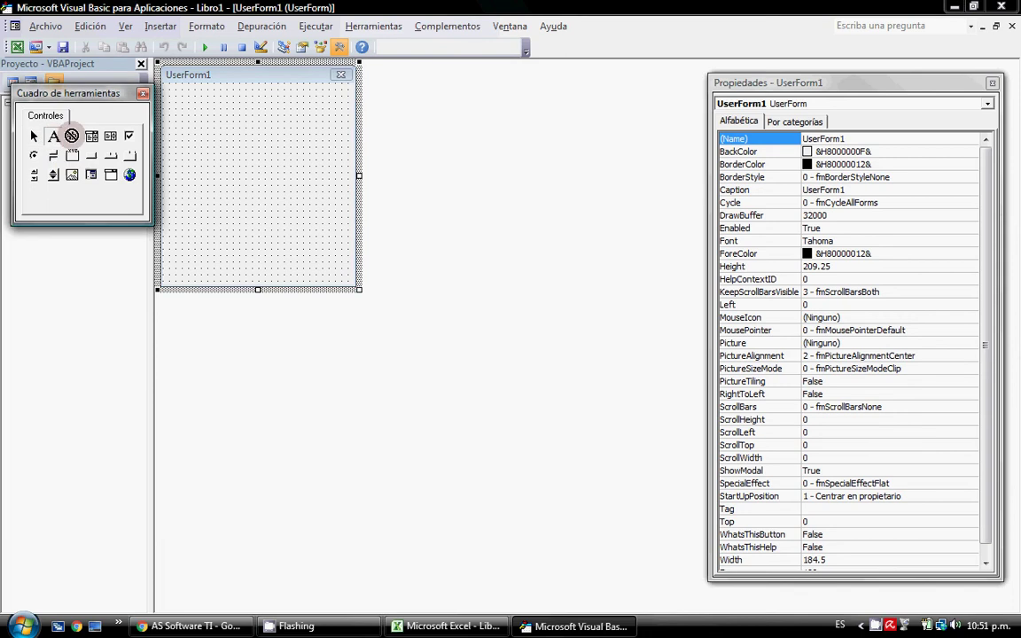
drag(72, 136, 264, 142)
drag(130, 171, 259, 219)
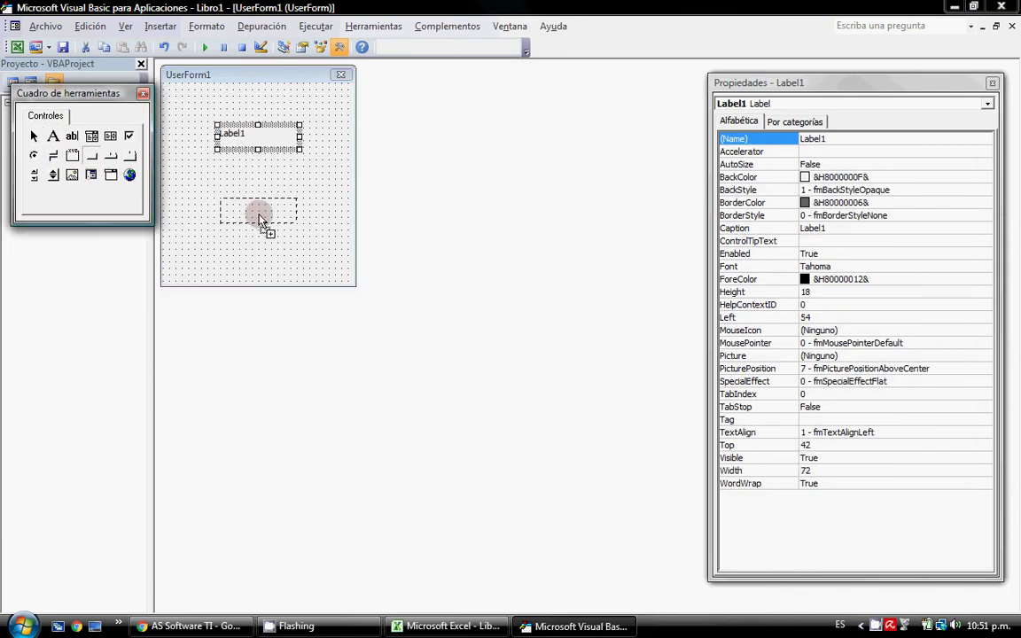
drag(259, 220, 258, 217)
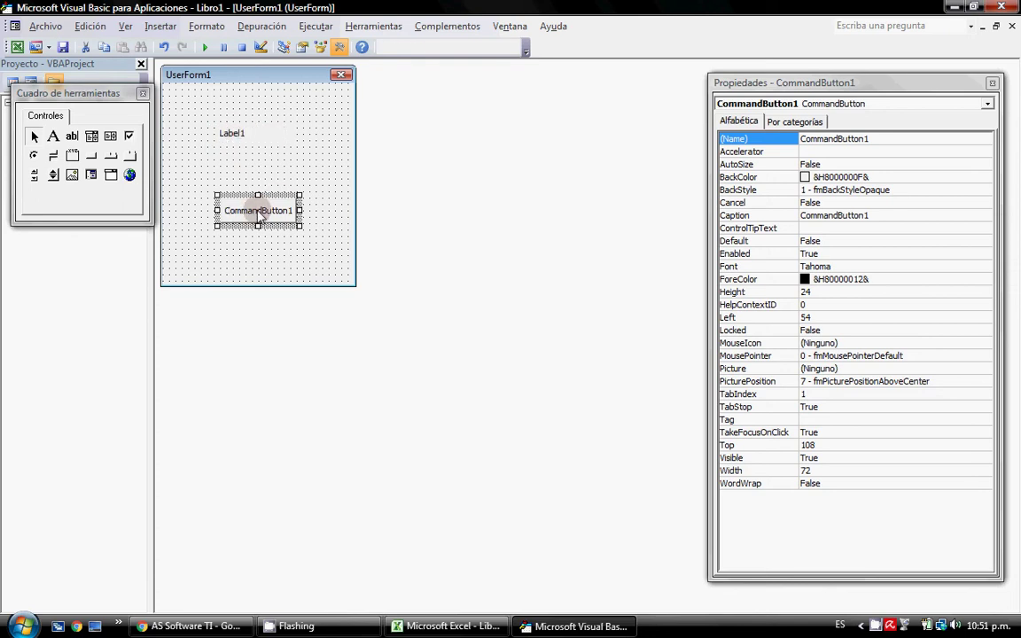
Write label1.caption="Saludos" in CommandButton1's Click procedure
double_click(259, 212)
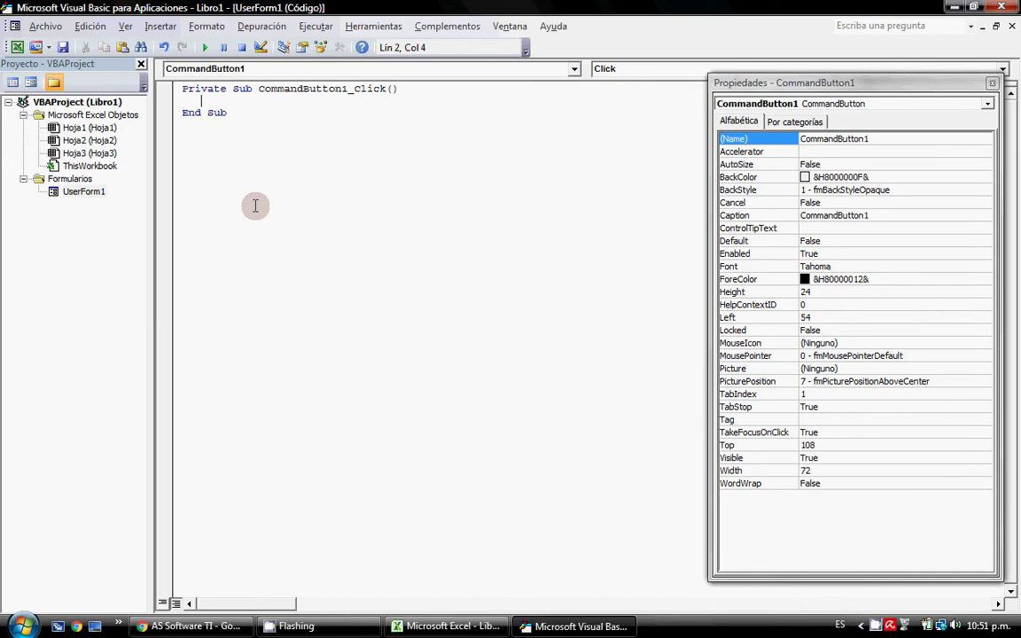
text(labe)
text(l1.)
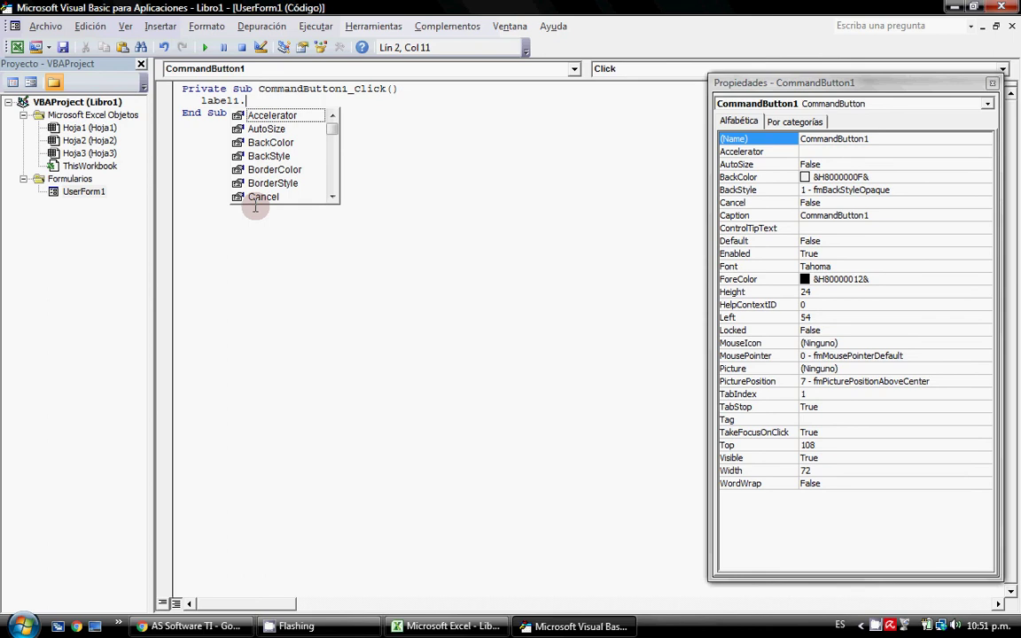
text(capti)
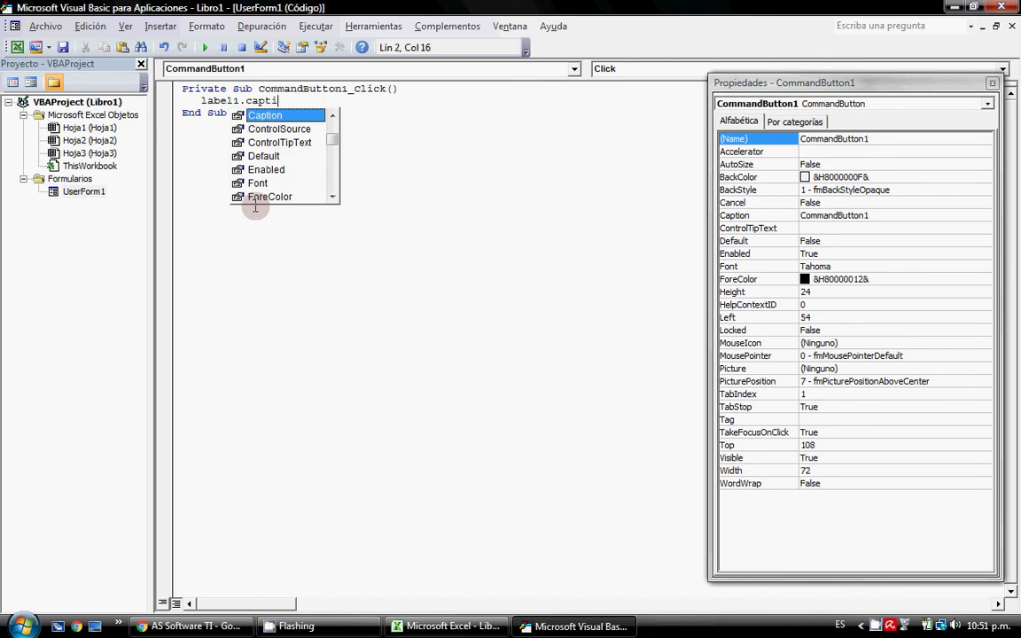
text(on)
text(=")
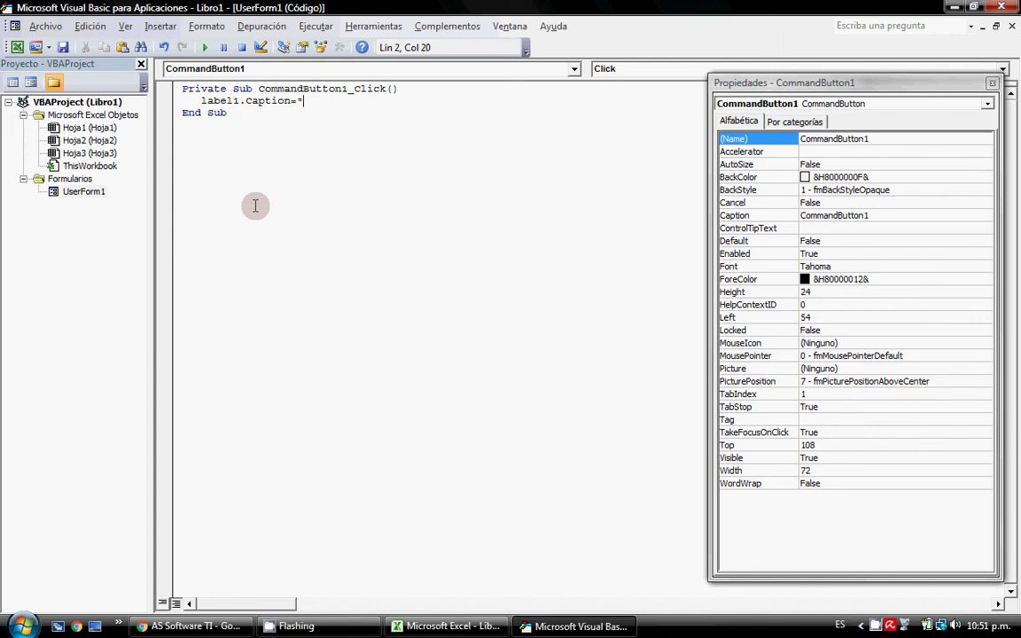
text(S)
text(al)
text(udos)
text(")
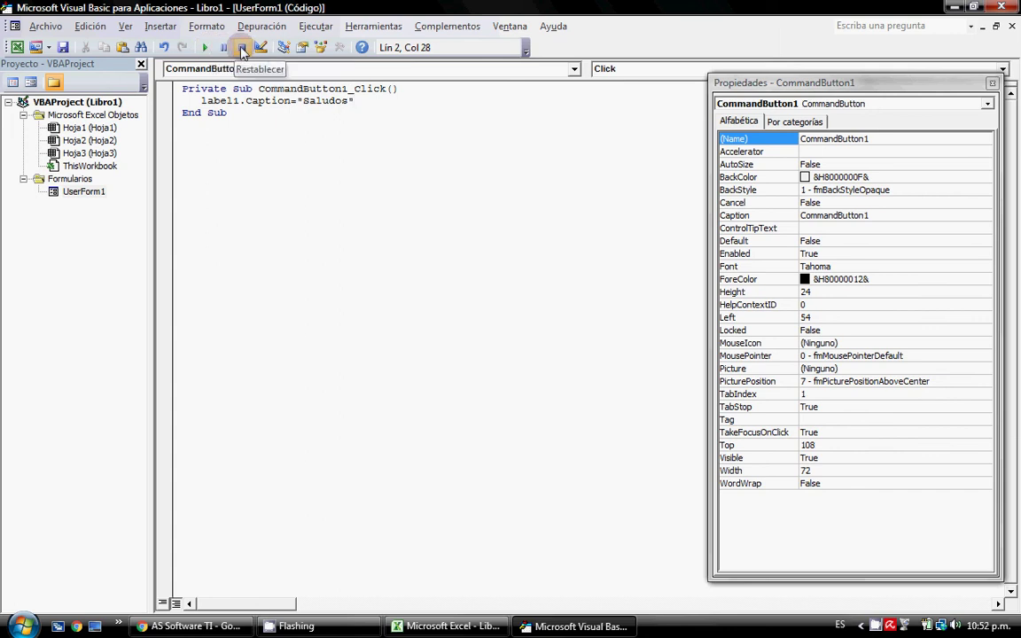
Run UserForm1 to test the Saludos button, close it, and return to the Libro1 worksheet
click(207, 49)
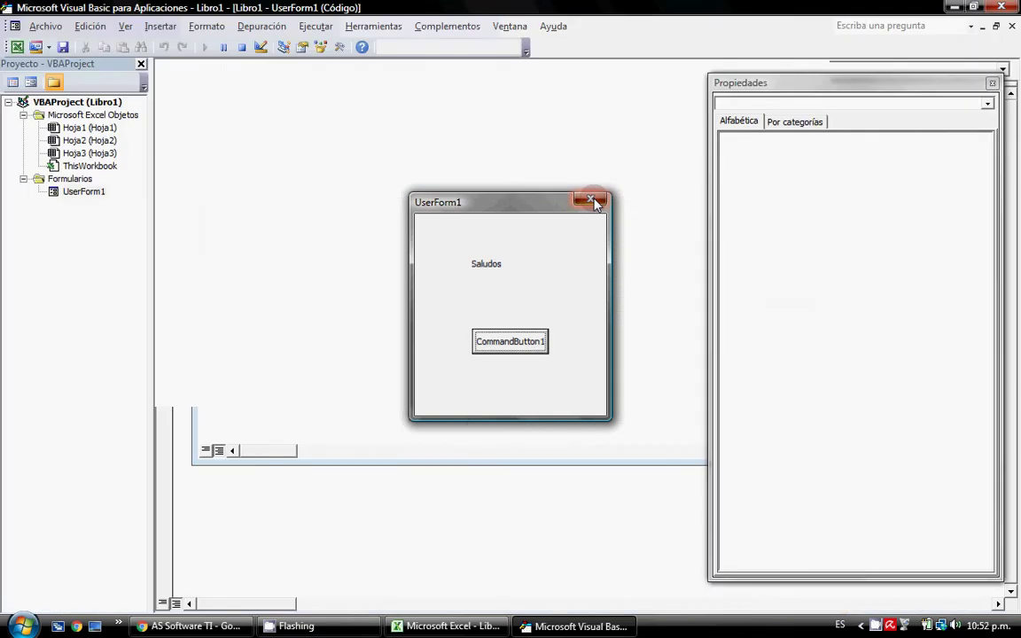
click(594, 203)
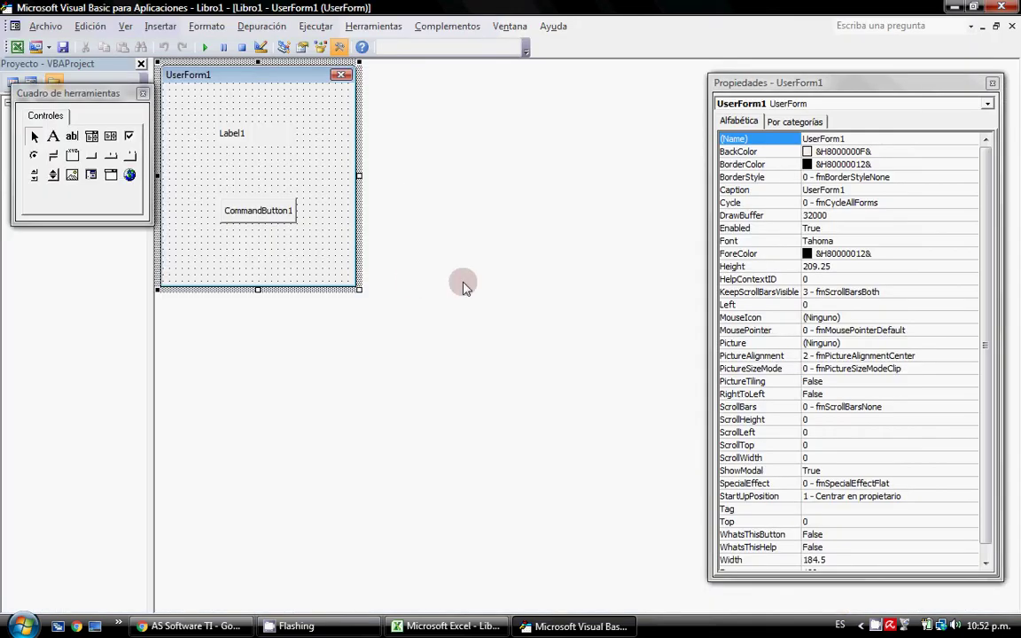
click(17, 49)
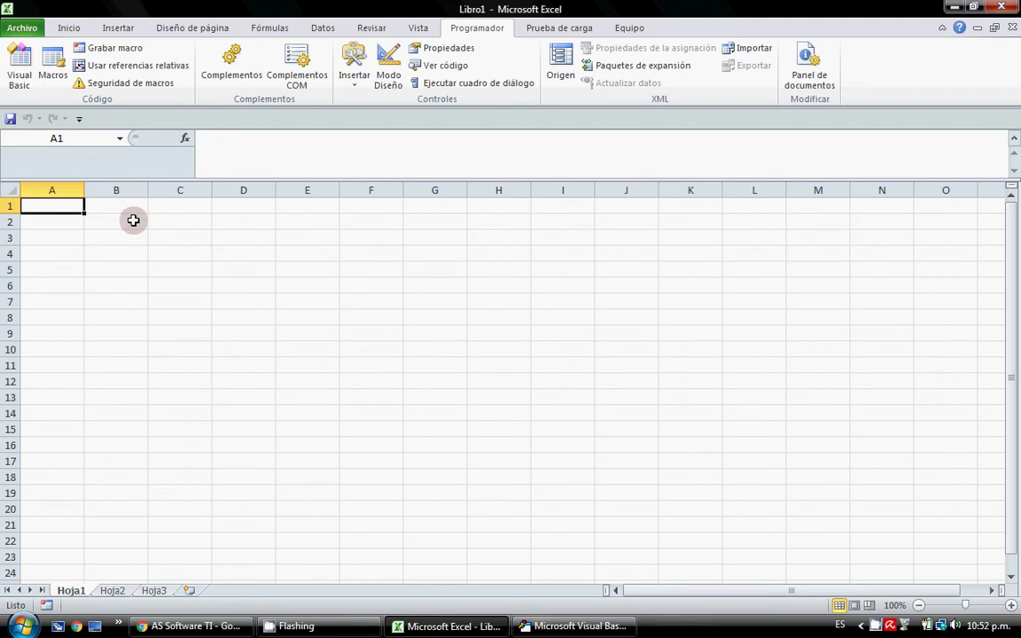
Save Libro1 in Documents as an Excel Macro-Enabled Workbook
click(21, 29)
click(54, 78)
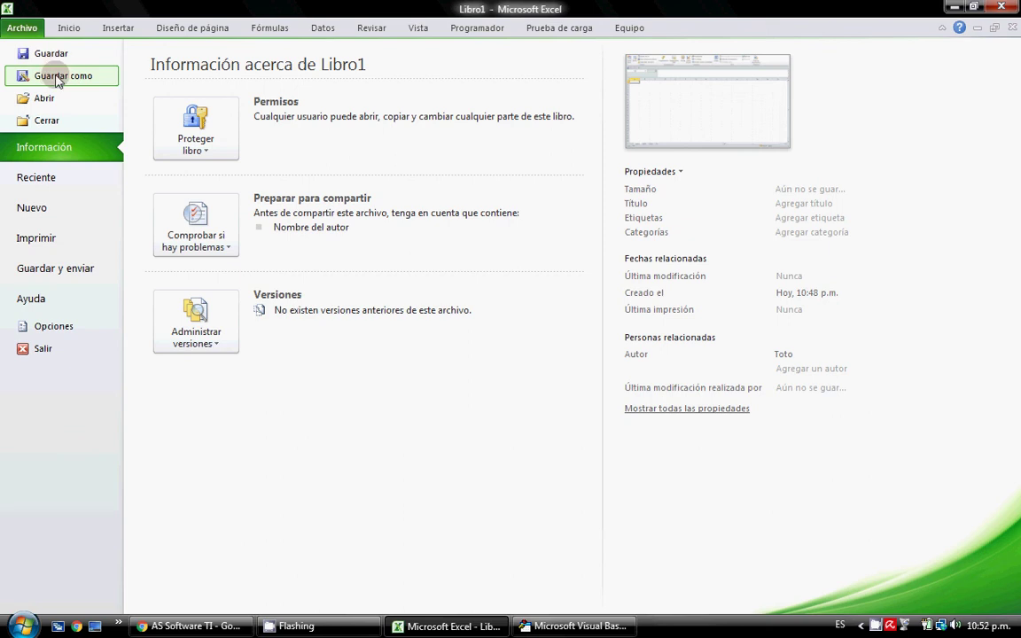
key(Escape)
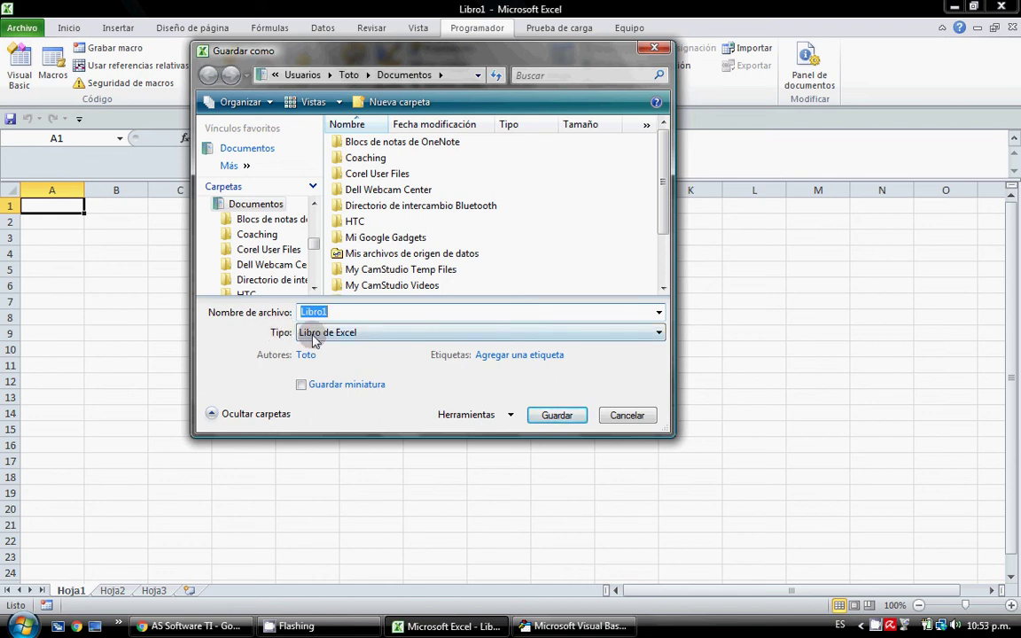
click(659, 335)
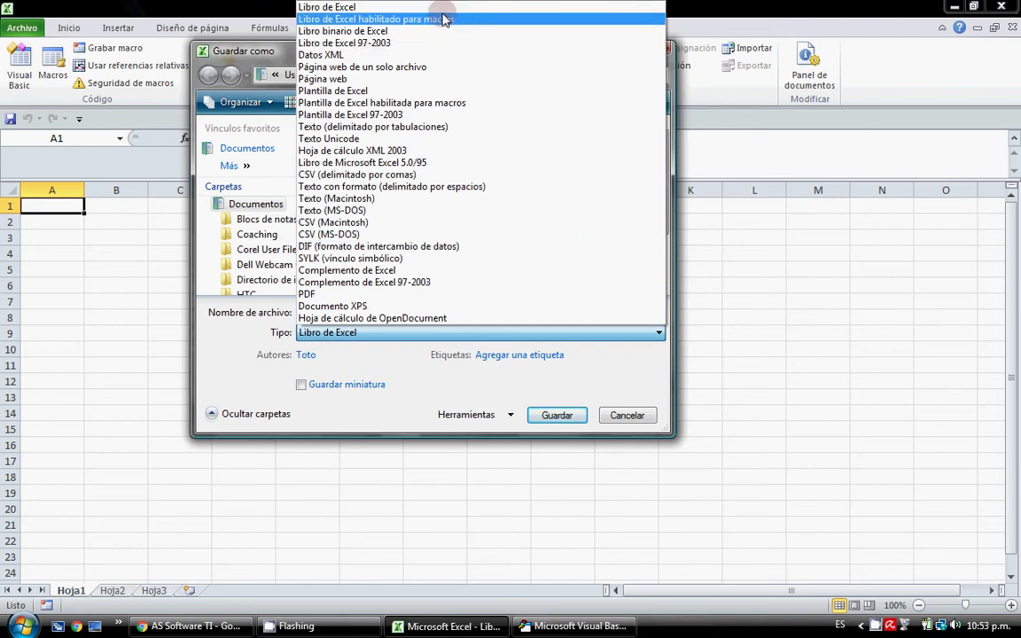
click(397, 21)
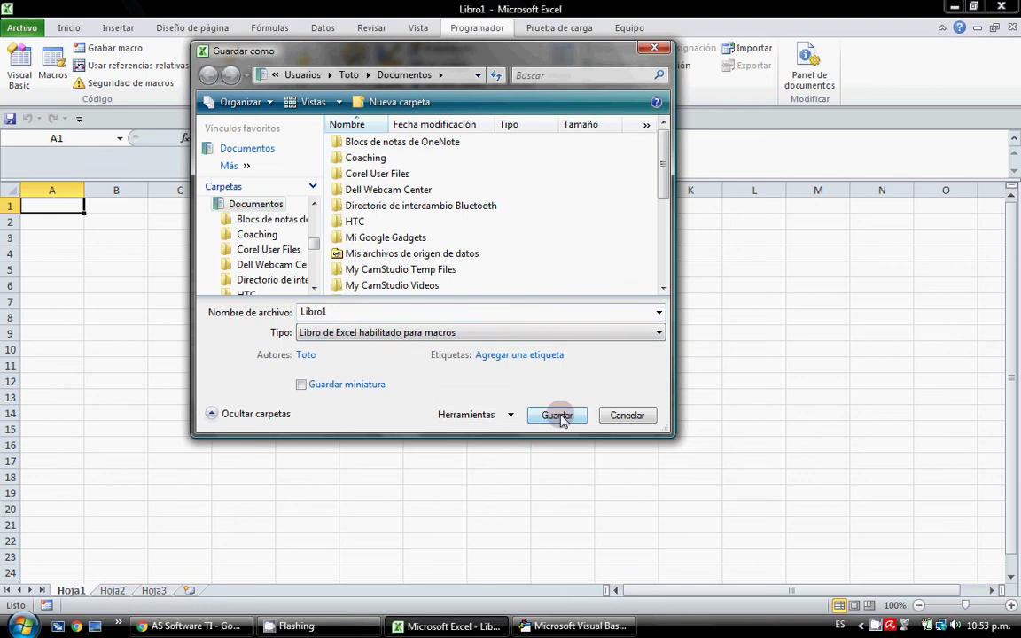
click(559, 415)
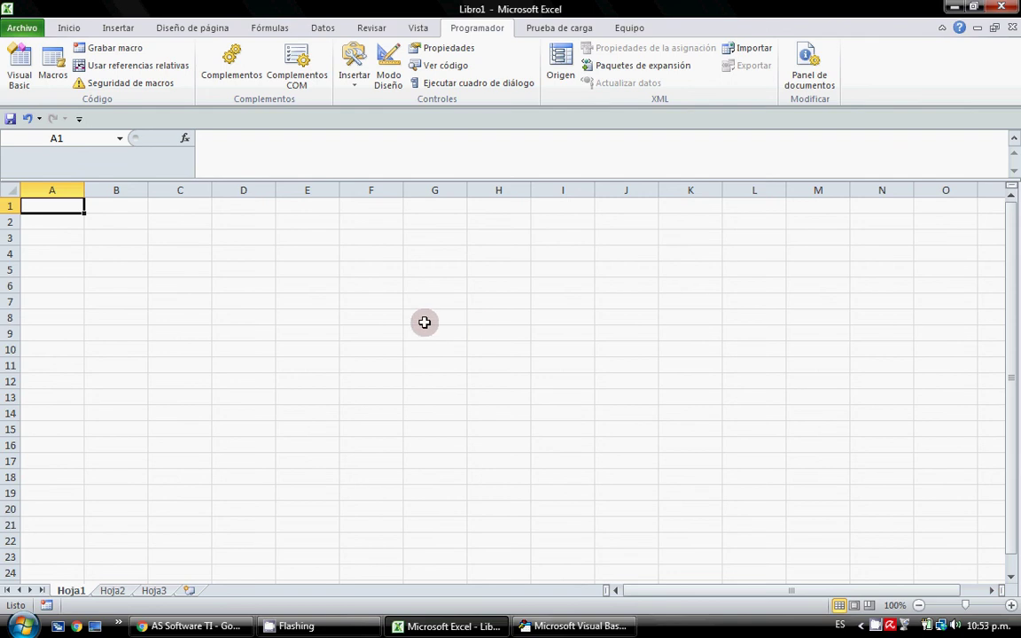
Close Libro1 and show Excel's Recent workbooks list
click(27, 31)
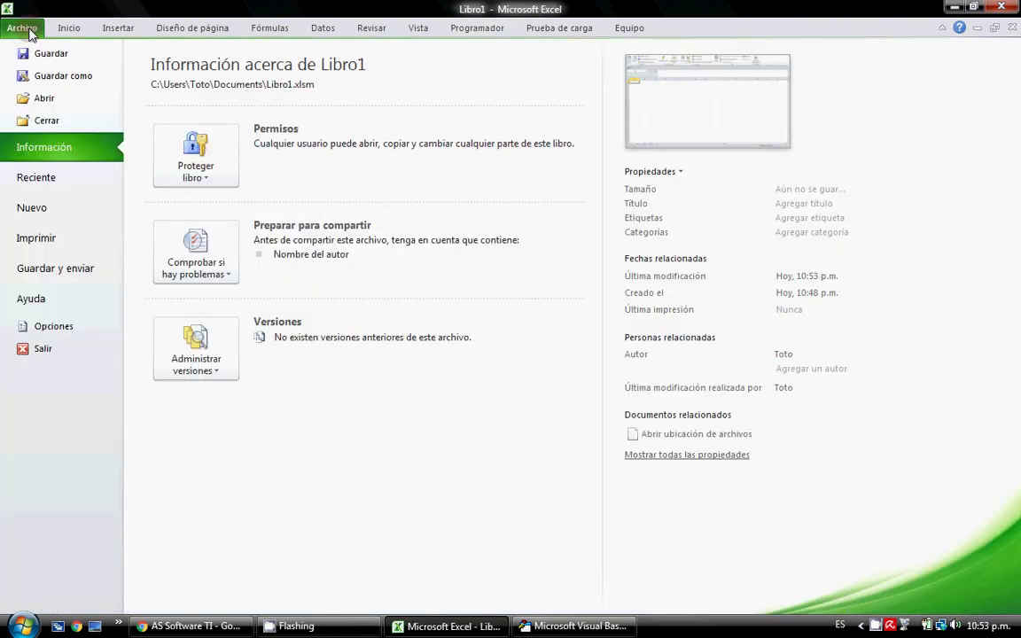
click(73, 124)
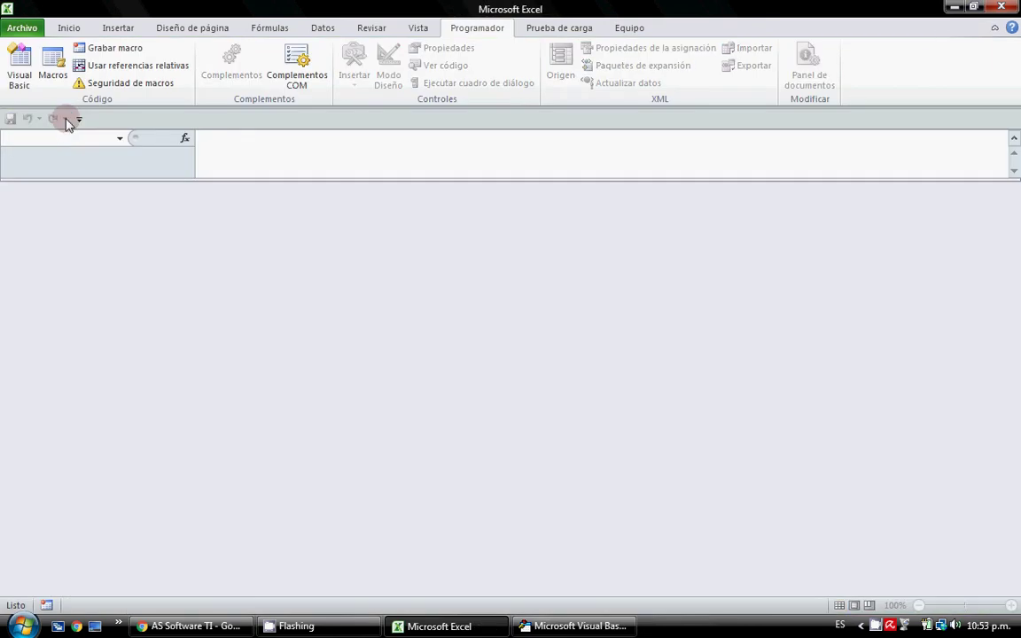
click(23, 28)
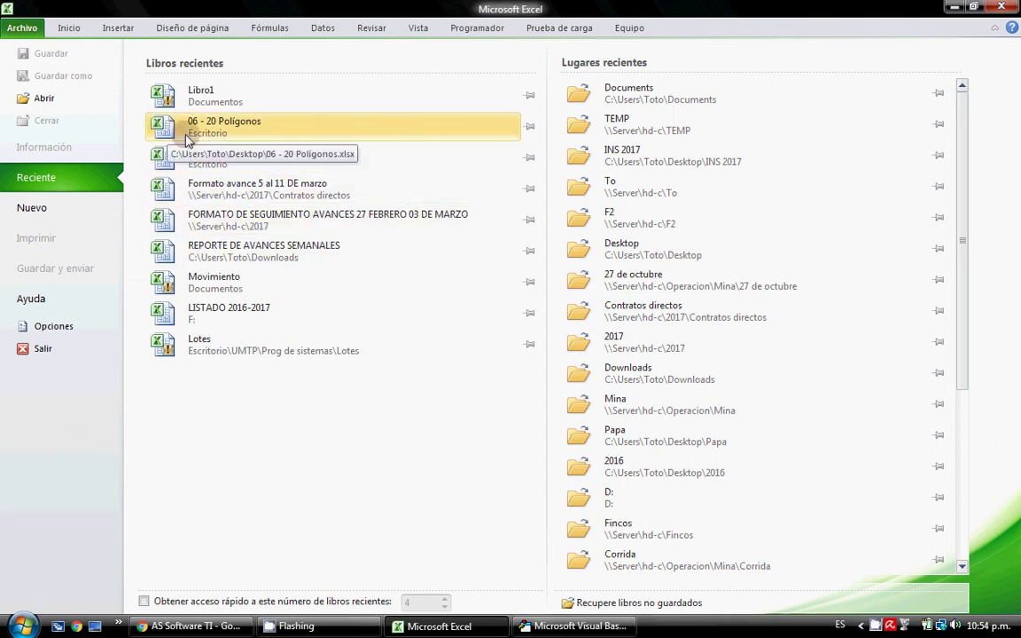
Reopen Libro1.xlsm from the Recent list and enable its macros
click(214, 99)
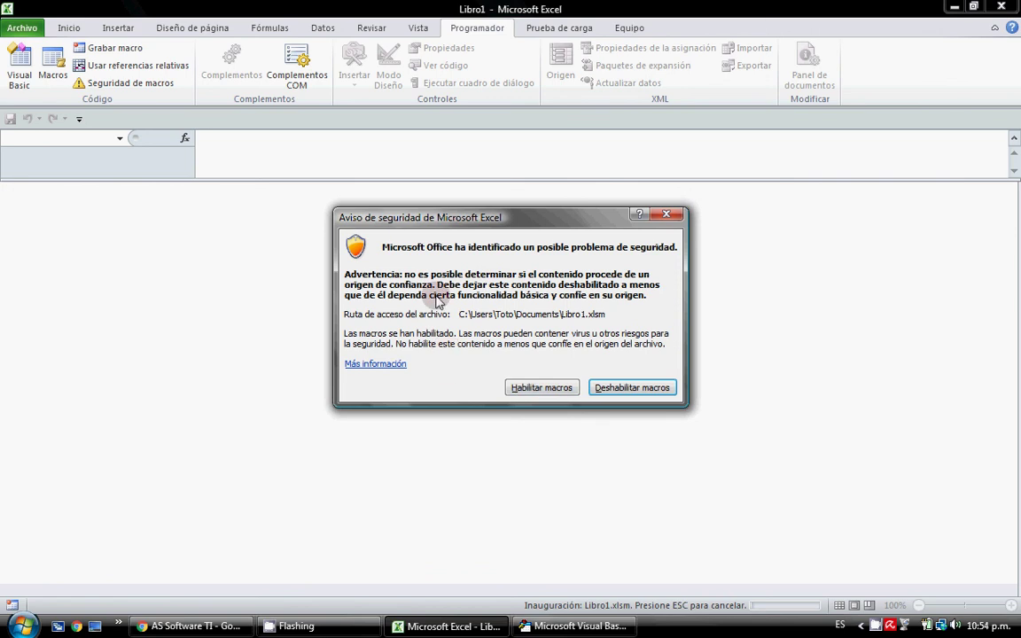
click(541, 388)
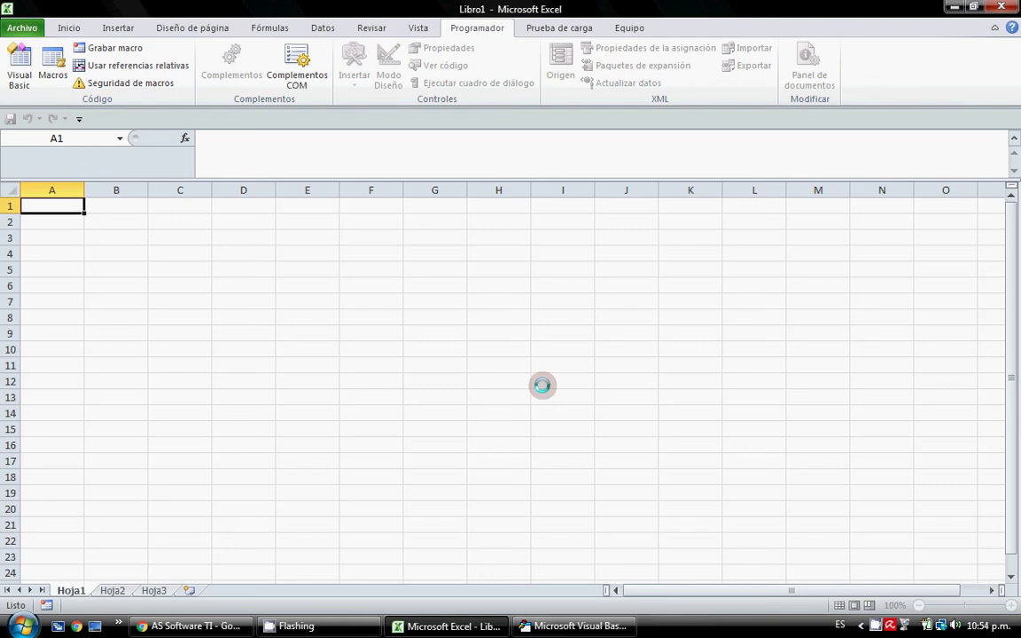
click(19, 69)
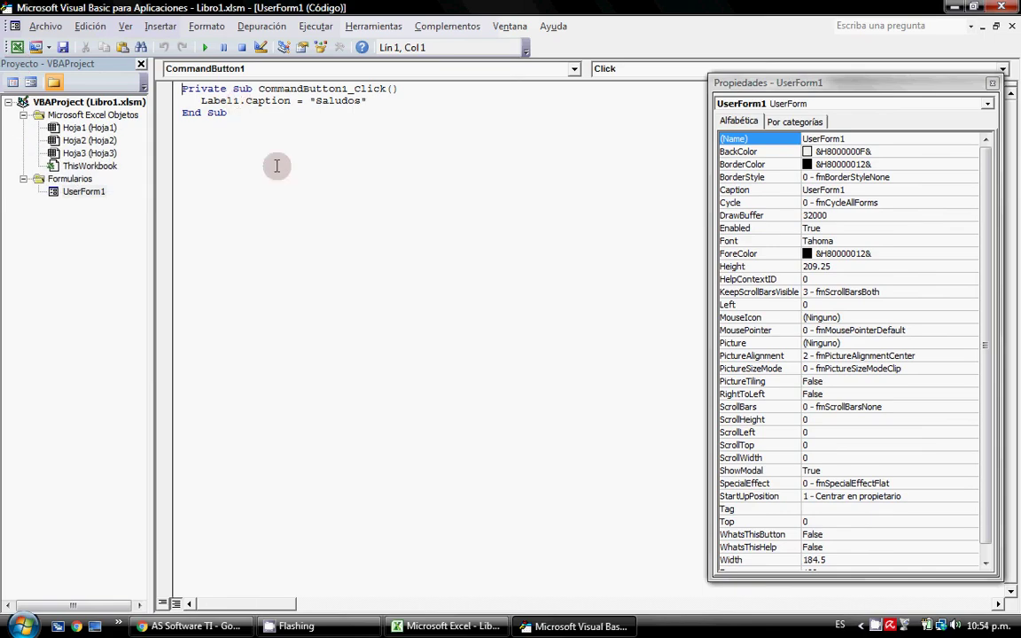
click(204, 48)
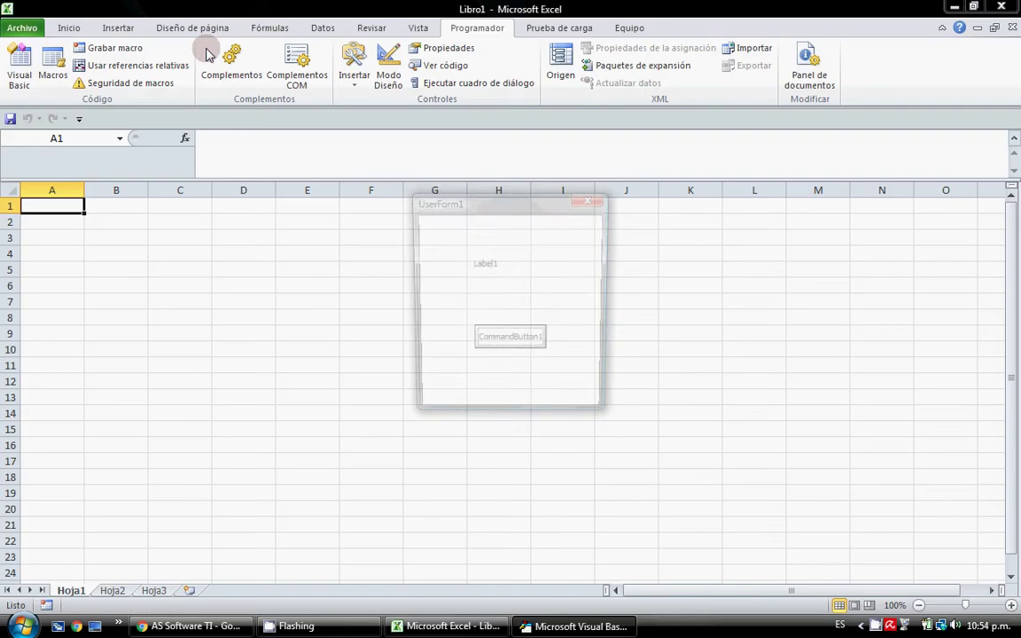
click(510, 346)
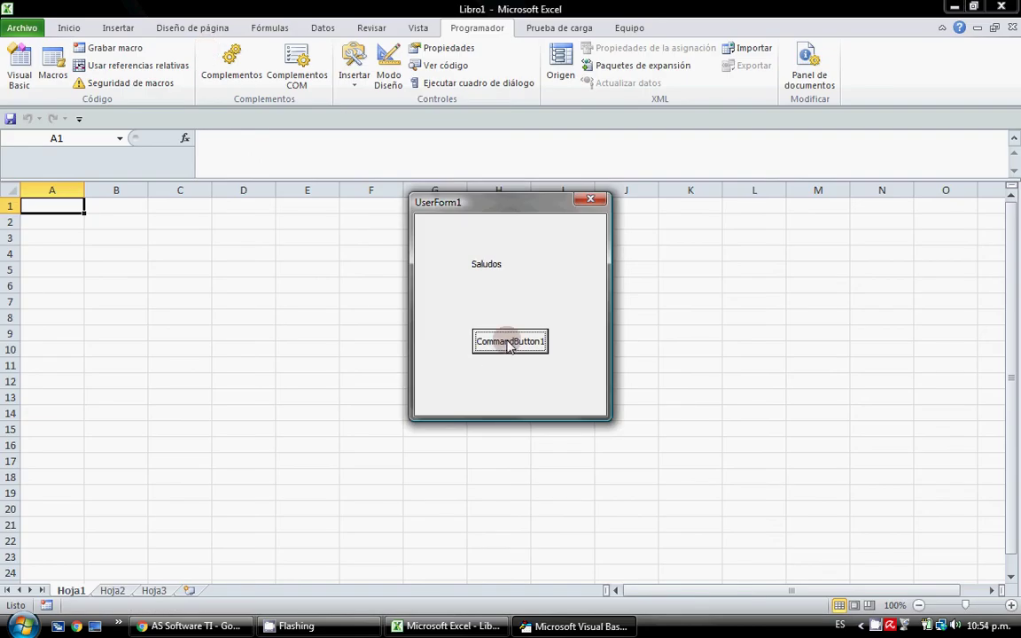
click(591, 201)
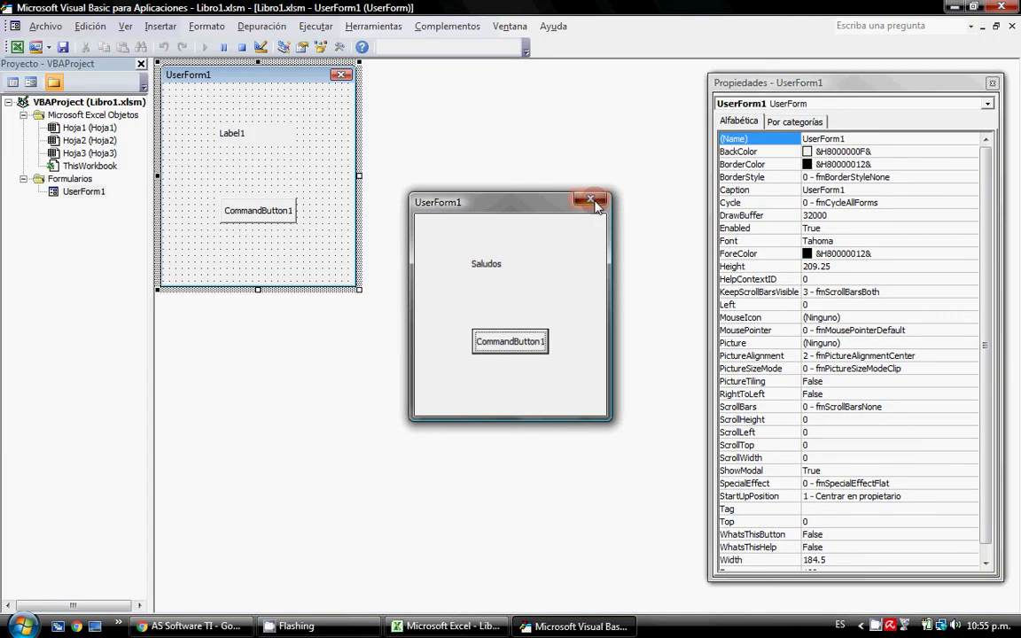
click(19, 48)
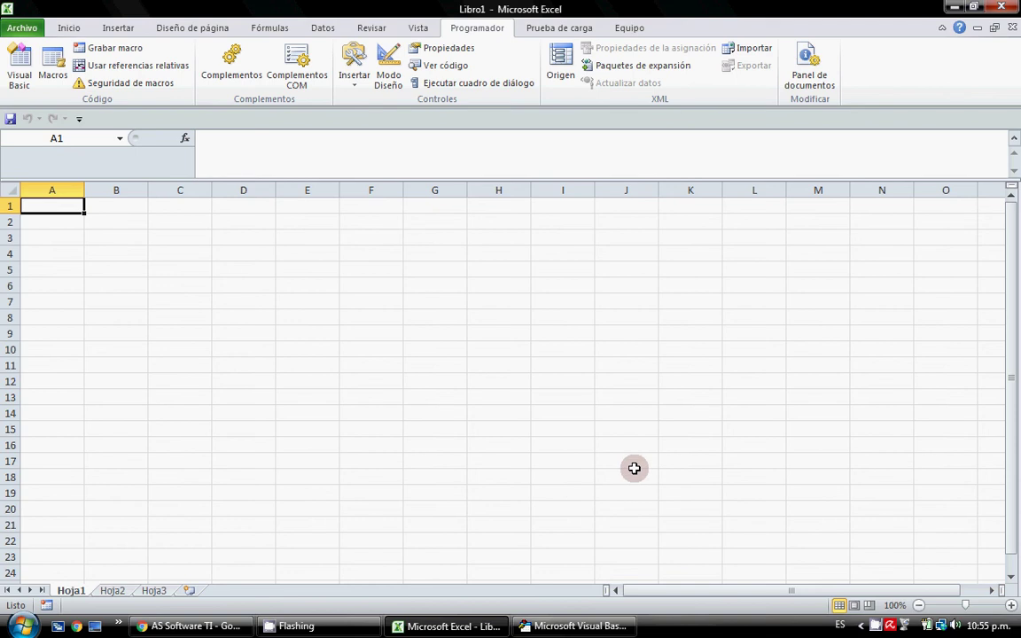